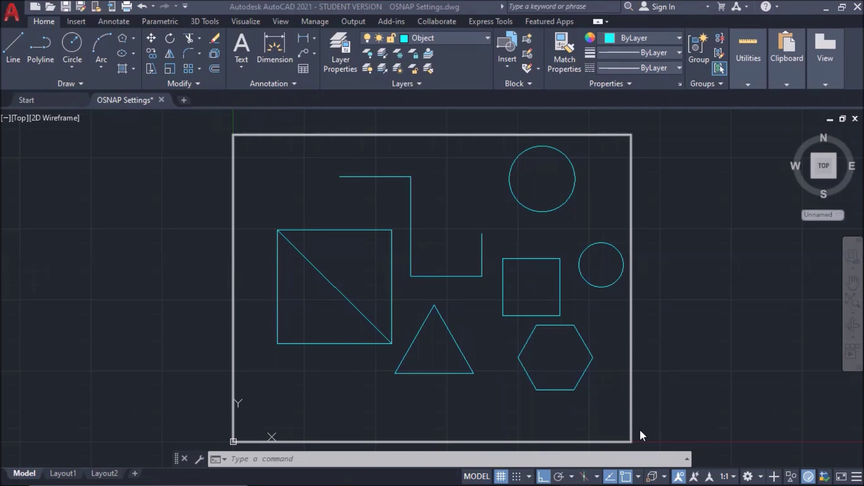
Enable endpoint, midpoint, center, quadrant, intersection, extension, perpendicular and tangent object snaps in Drafting Settings
{"action": "right_click", "coordinate": [624, 471]}
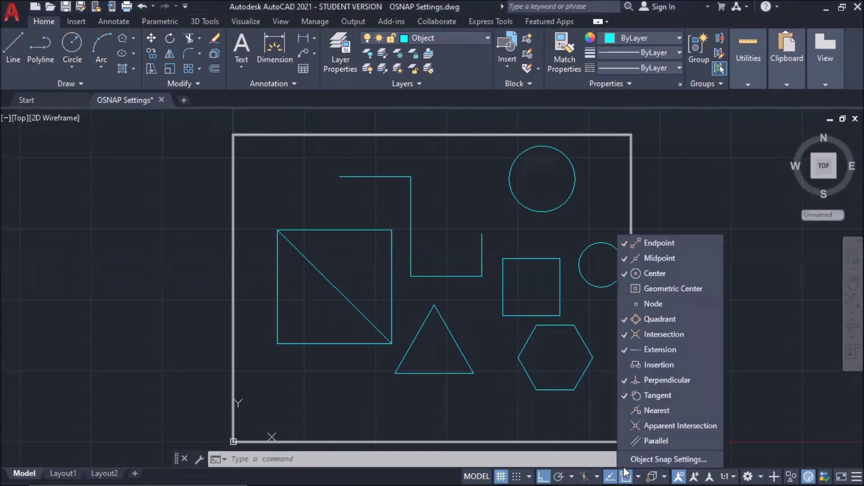
{"action": "left_click", "coordinate": [650, 460]}
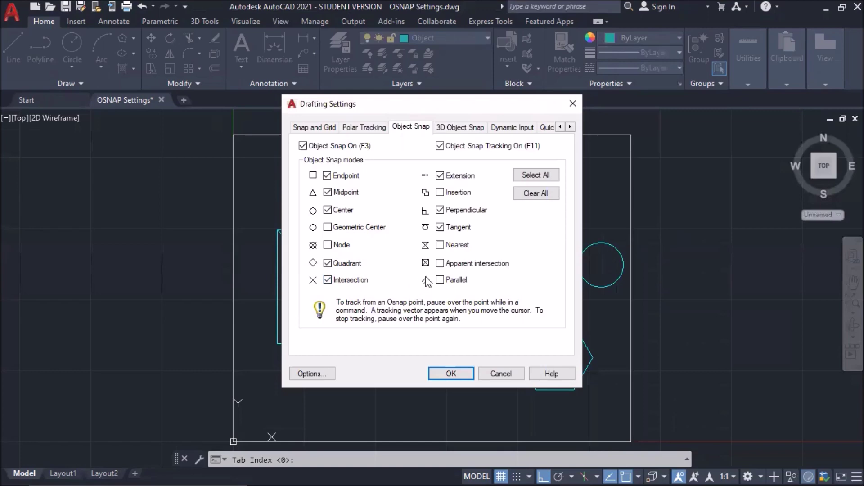
{"action": "mouse_move", "coordinate": [444, 283]}
{"action": "left_click", "coordinate": [451, 374]}
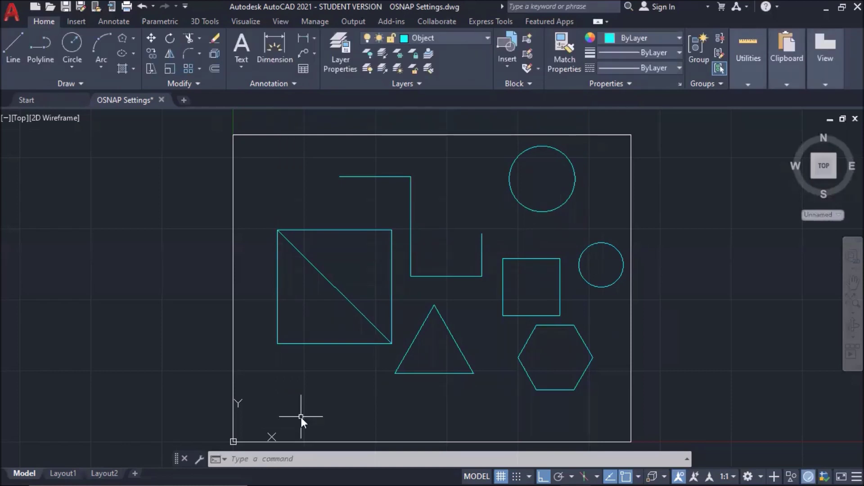
Start a line near the lower left with ortho off, ending at the square's bottom midpoint
{"action": "type", "text": "l"}
{"action": "key", "text": "Return"}
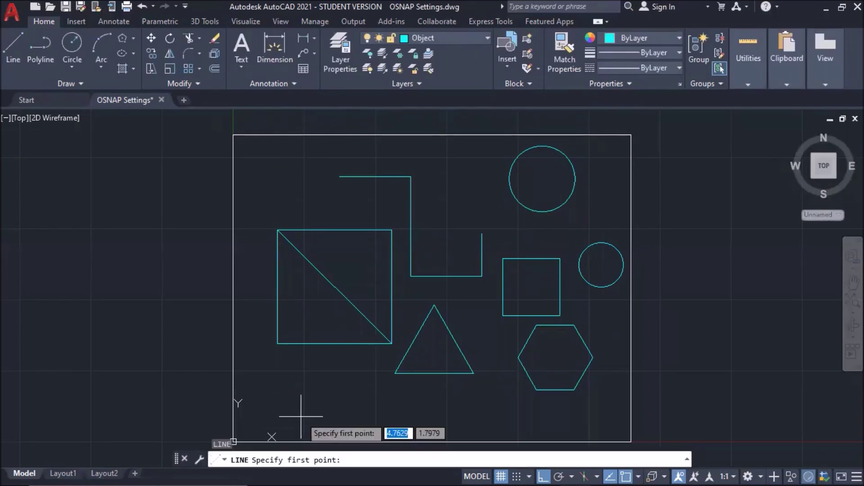
{"action": "left_click", "coordinate": [279, 407]}
{"action": "key", "text": "F8"}
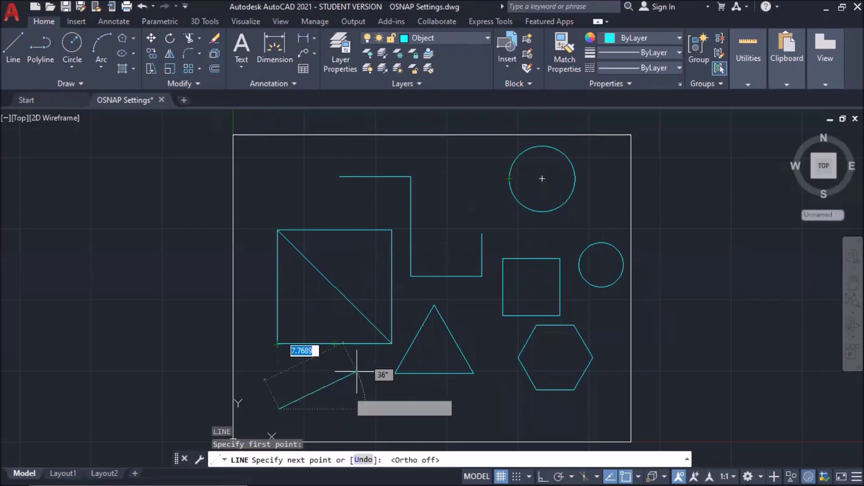
{"action": "left_click", "coordinate": [335, 344]}
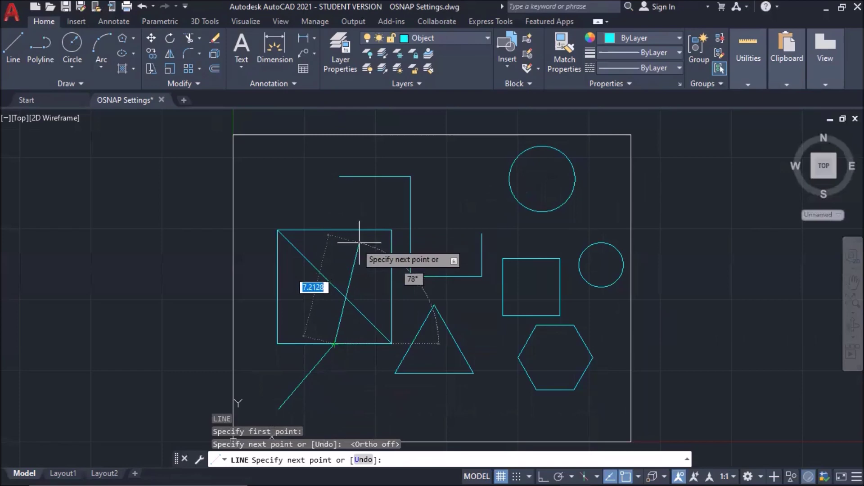
Continue the line through the stepped line's midpoint, small square corner, top circle, small circle quadrant and diagonal intersection
{"action": "left_click", "coordinate": [411, 227]}
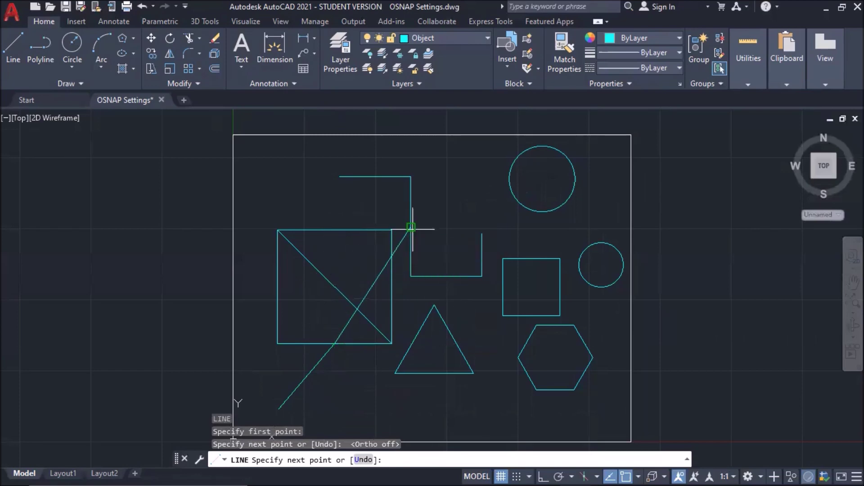
{"action": "left_click", "coordinate": [411, 227]}
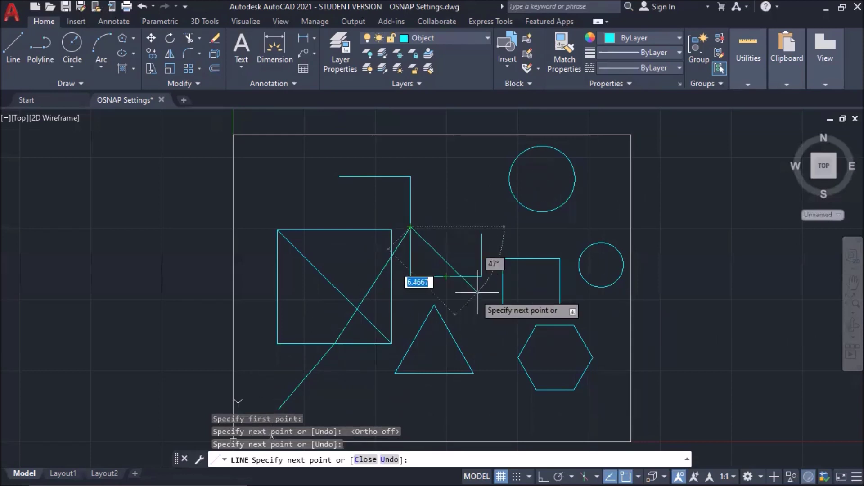
{"action": "left_click", "coordinate": [503, 258]}
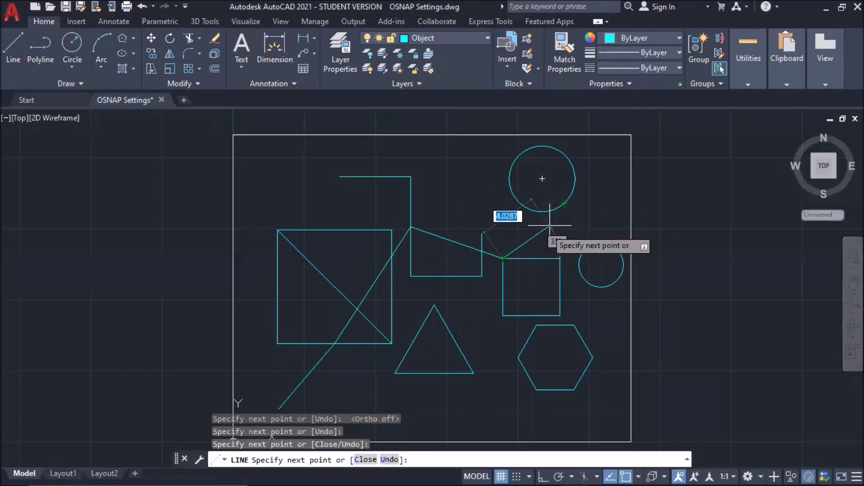
{"action": "left_click", "coordinate": [564, 203]}
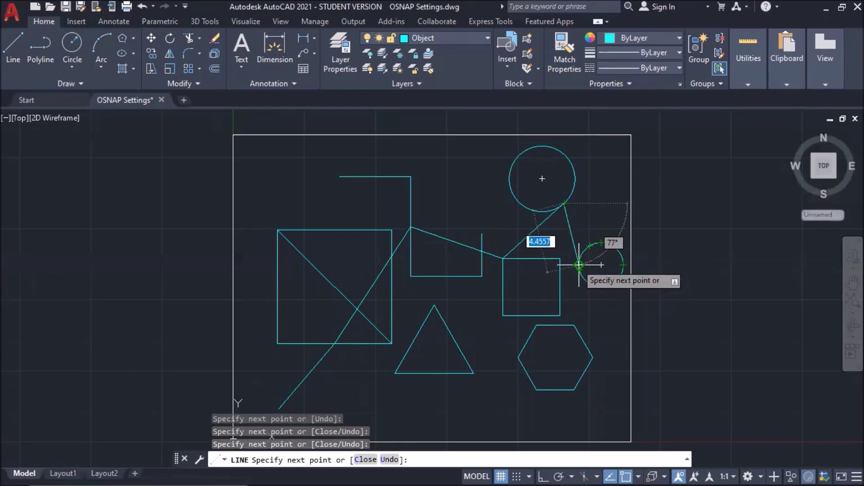
{"action": "left_click", "coordinate": [579, 265]}
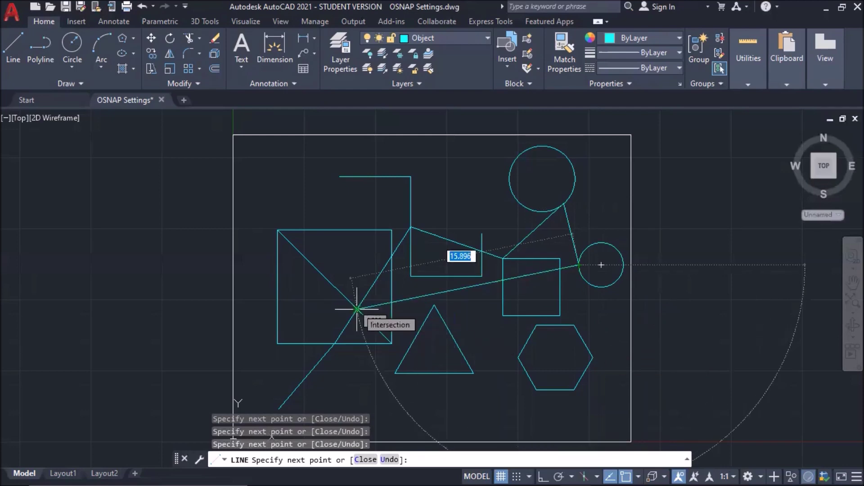
{"action": "left_click", "coordinate": [357, 310]}
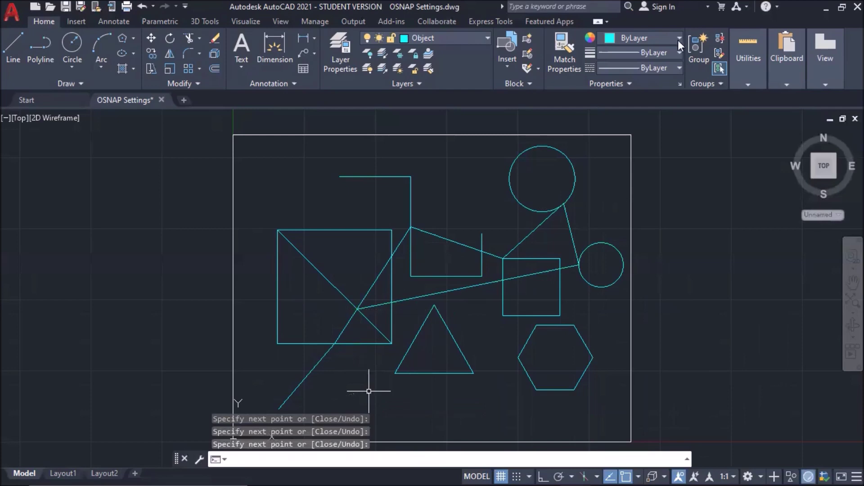
Draw a line tangent to the large top circle and the small right circle using Tangent snap overrides
{"action": "key", "text": "Escape"}
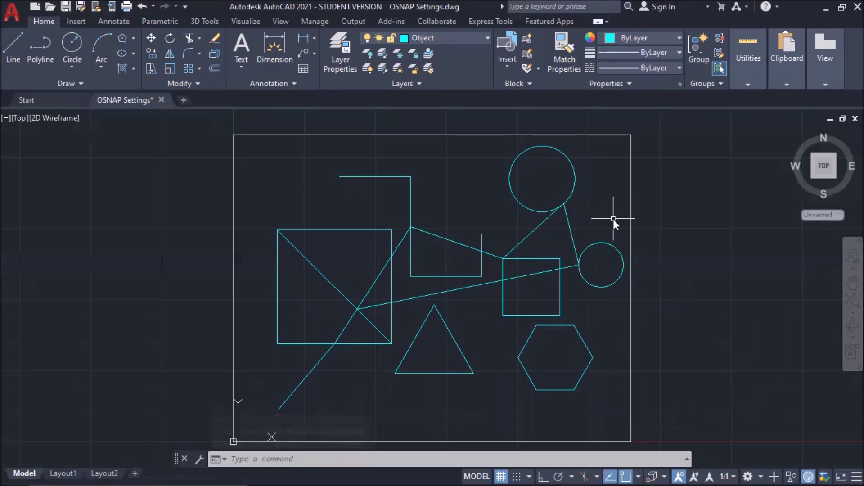
{"action": "type", "text": "L"}
{"action": "key", "text": "Return"}
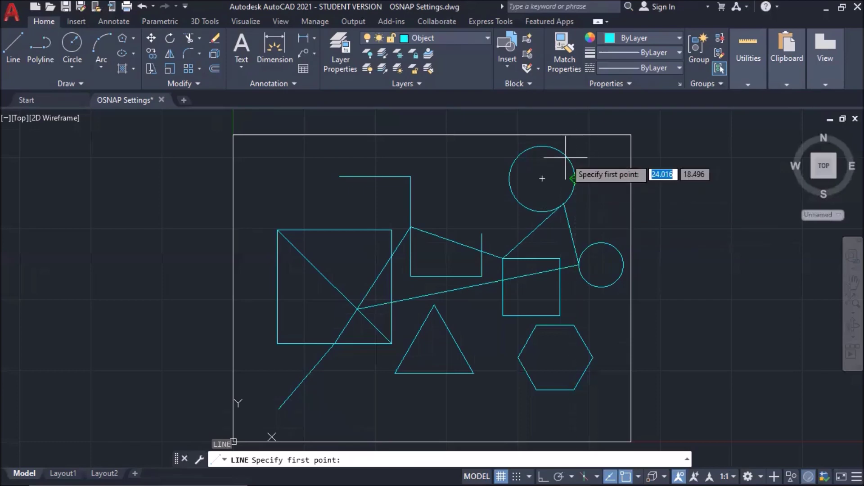
{"action": "right_click", "coordinate": [592, 190], "text": "shift"}
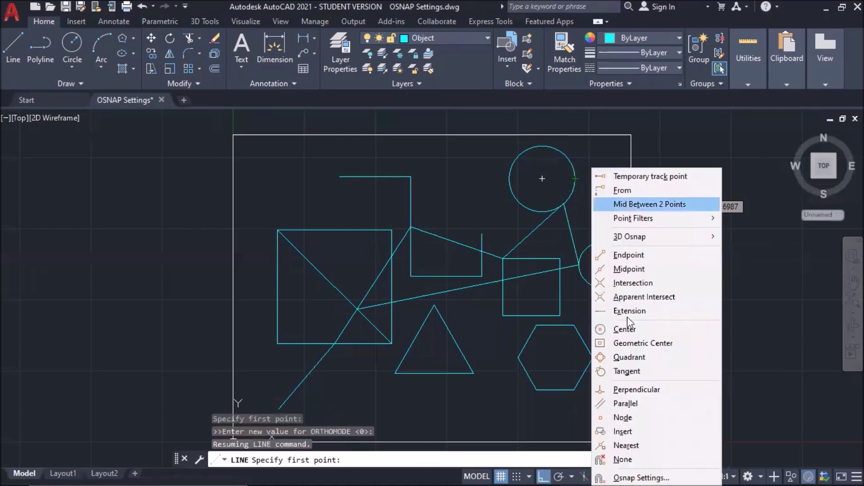
{"action": "left_click", "coordinate": [632, 372]}
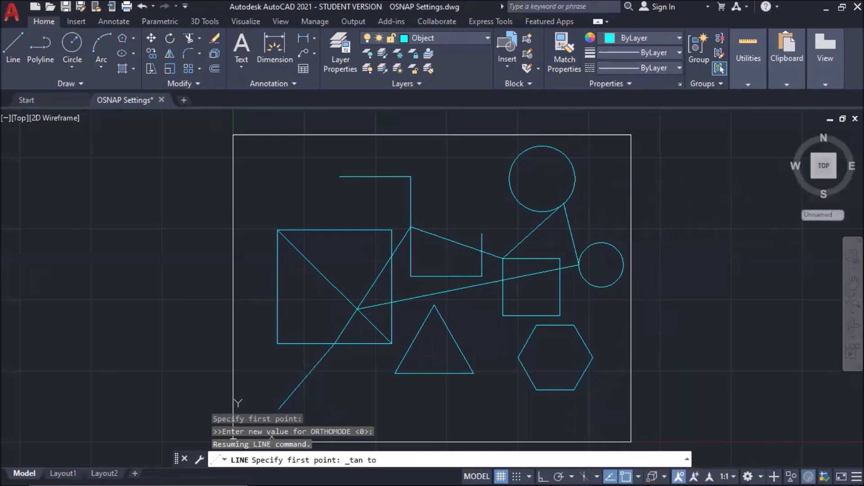
{"action": "left_click", "coordinate": [586, 189]}
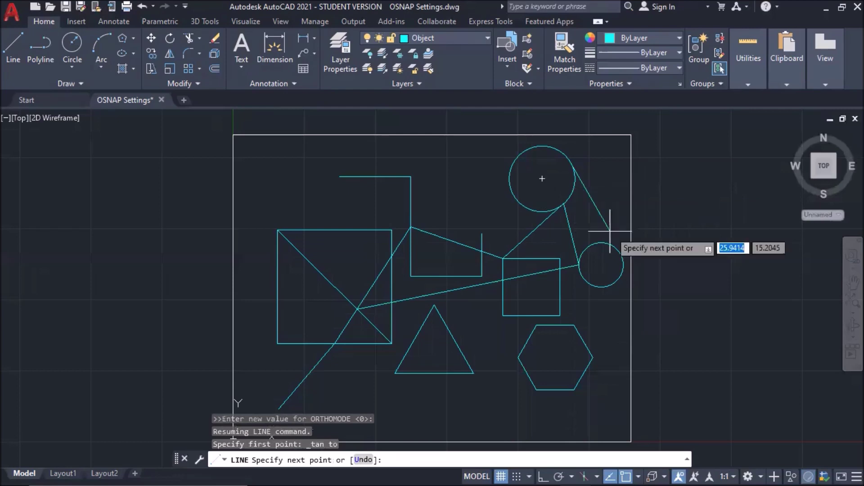
{"action": "right_click", "coordinate": [619, 245], "text": "shift"}
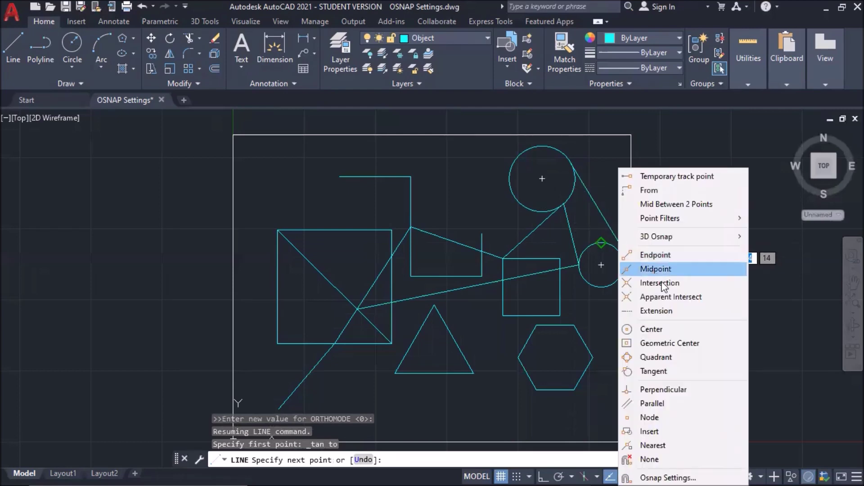
{"action": "left_click", "coordinate": [653, 371]}
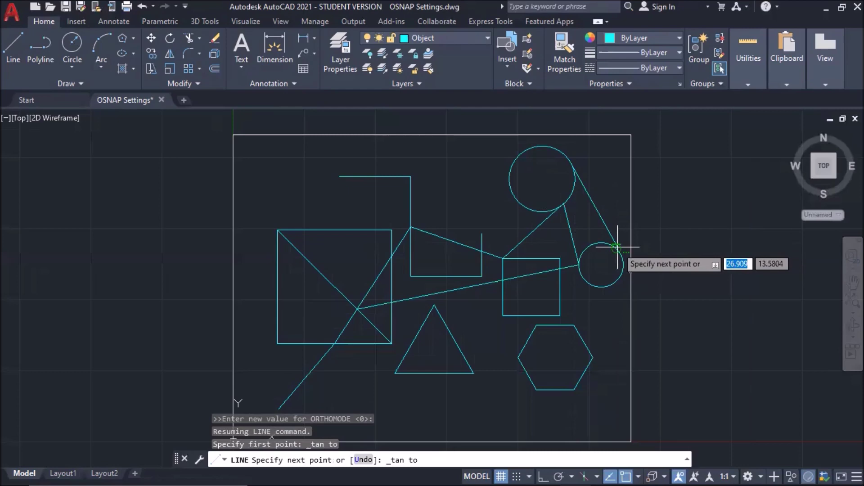
{"action": "left_click", "coordinate": [617, 248]}
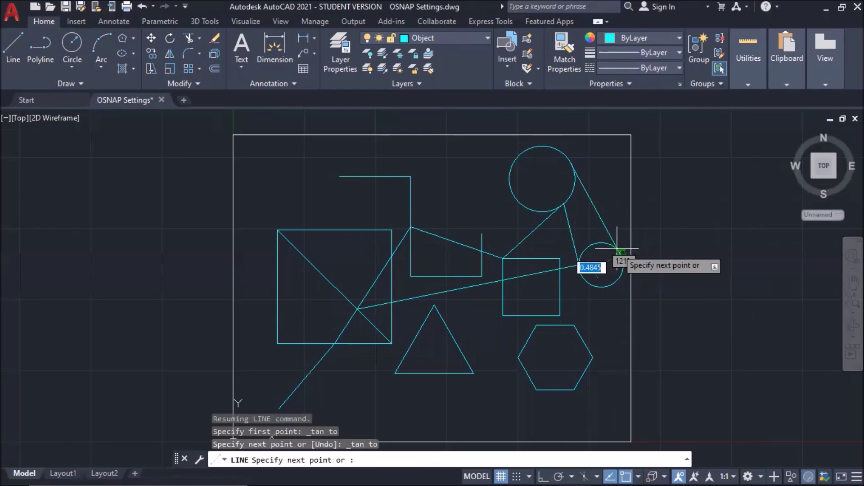
{"action": "key", "text": "Return"}
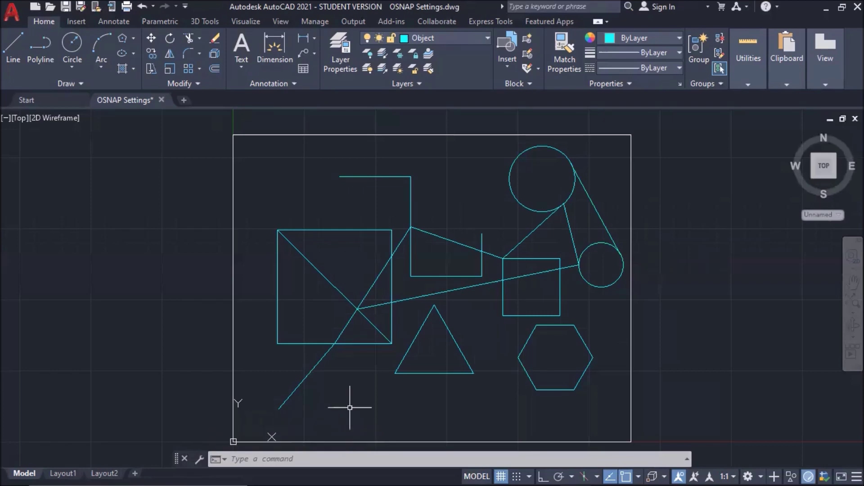
Draw a line from below the big square through its bottom edge, diagonal midpoint and top-right corner up to the stepped line
{"action": "type", "text": "l"}
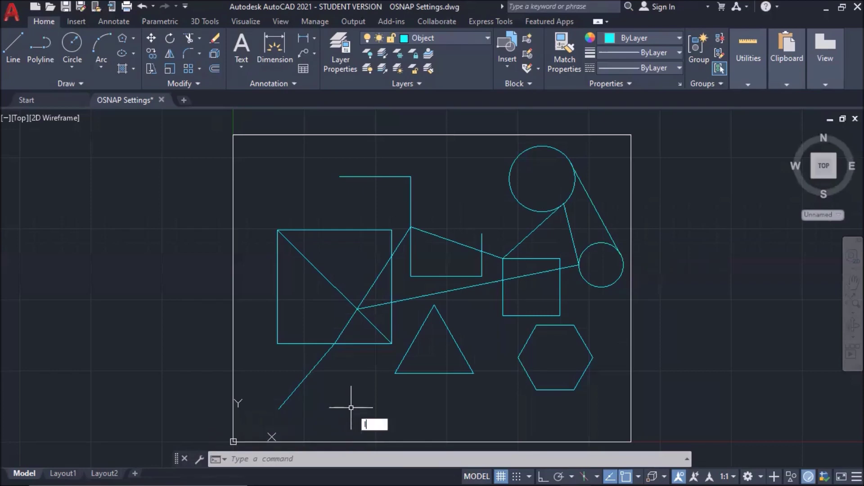
{"action": "key", "text": "Return"}
{"action": "left_click", "coordinate": [325, 412]}
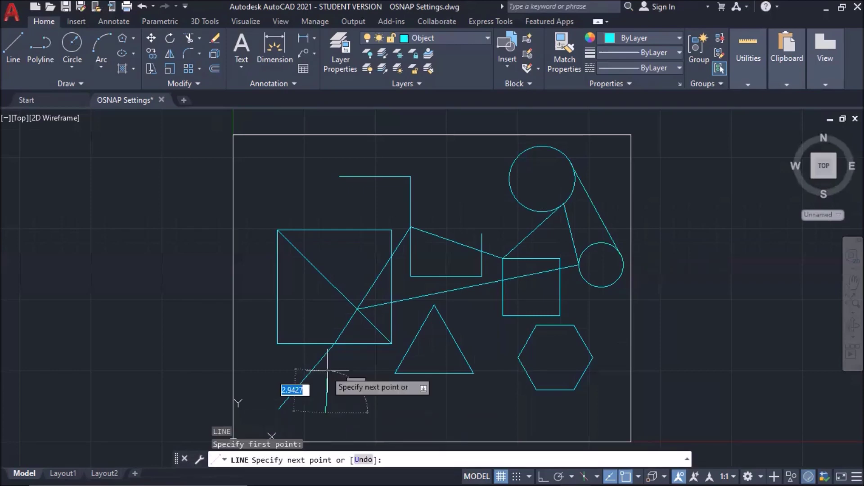
{"action": "left_click", "coordinate": [326, 344]}
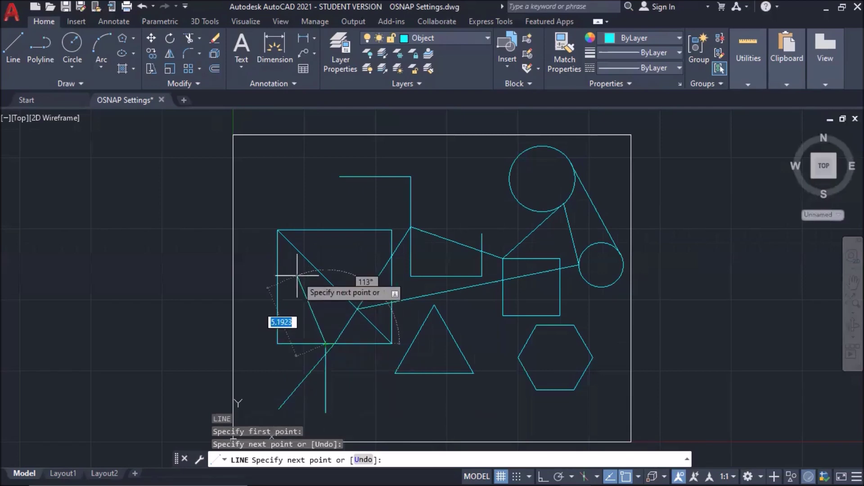
{"action": "left_click", "coordinate": [335, 286]}
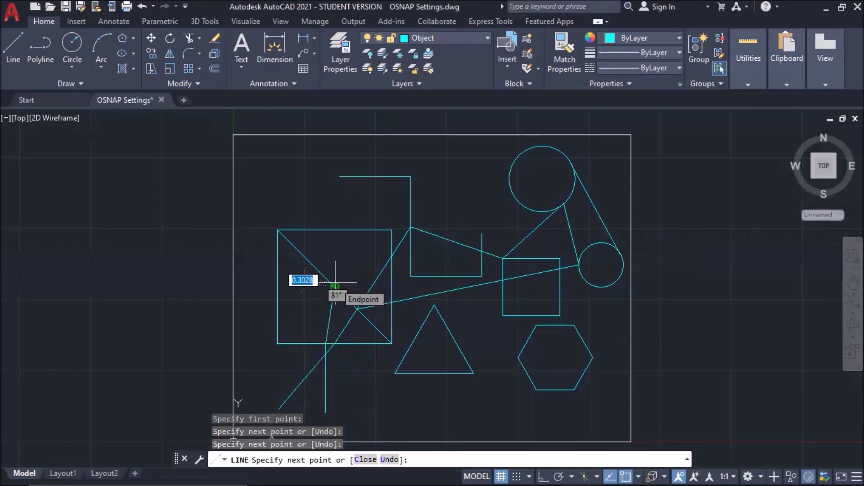
{"action": "left_click", "coordinate": [392, 230]}
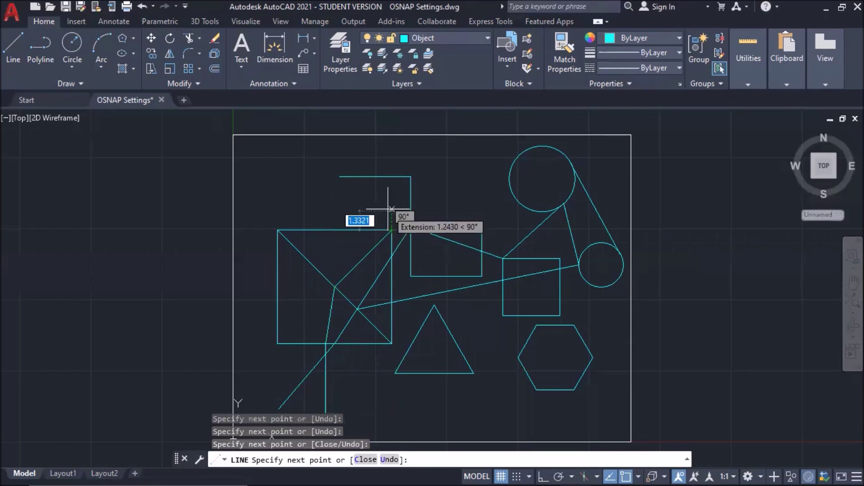
{"action": "left_click", "coordinate": [392, 177]}
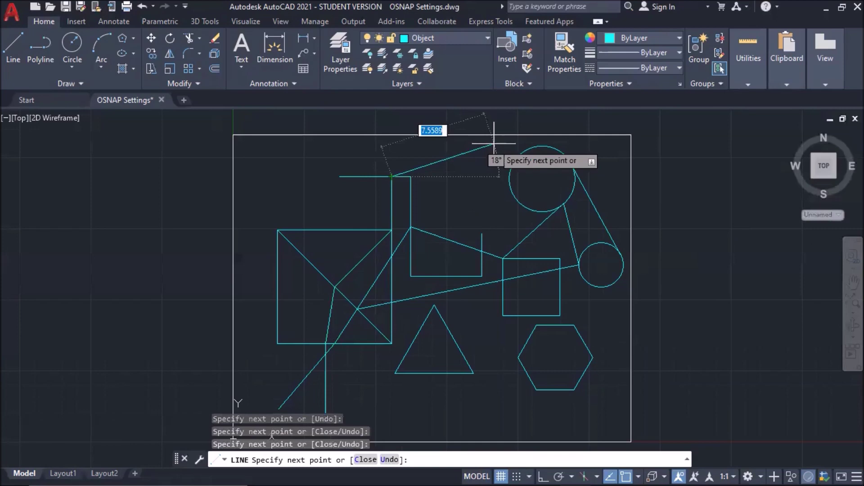
{"action": "key", "text": "Escape"}
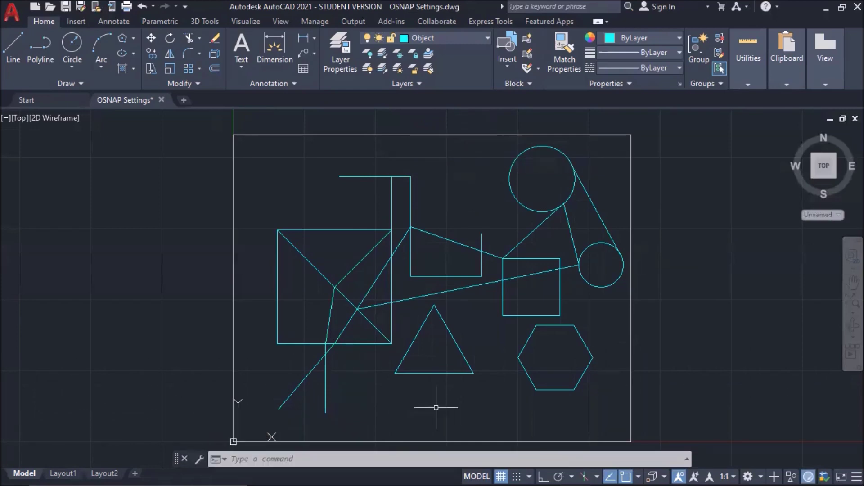